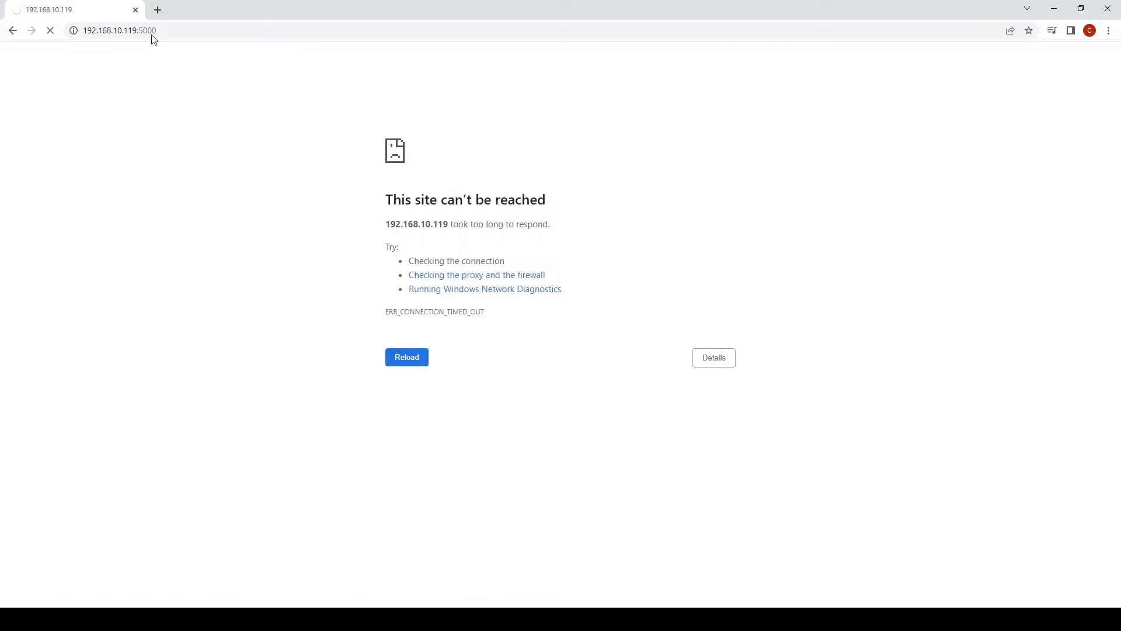
Sign in to the NAS with the ds218plus-admin account and its account password
{"action": "type", "text": "ds218plus-admin"}
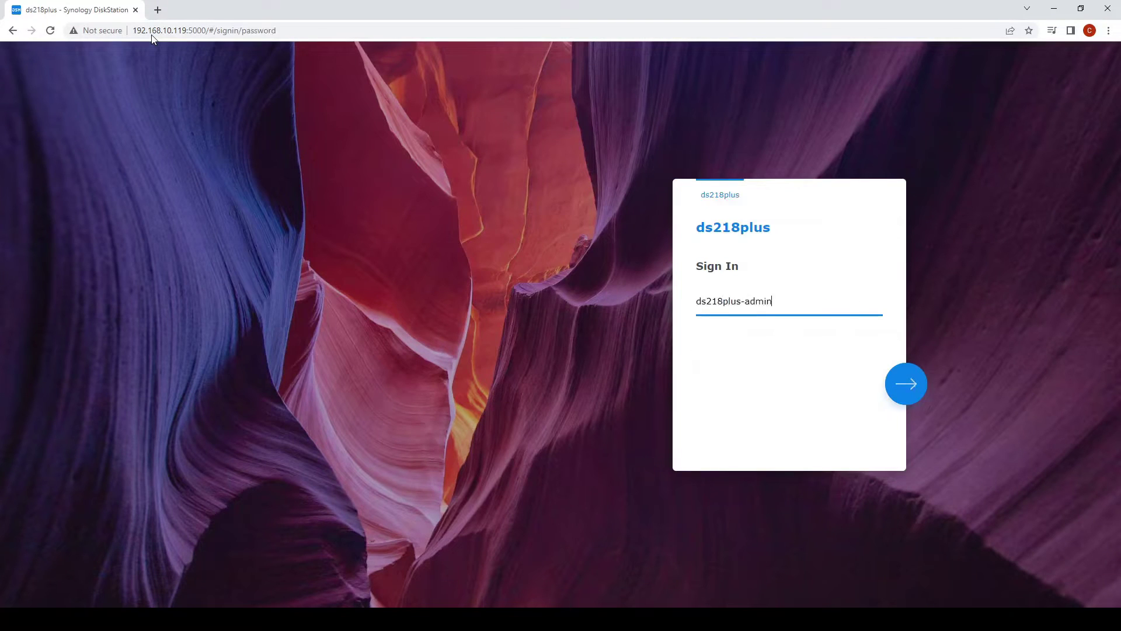
{"action": "key", "text": "Return"}
{"action": "type", "text": "••••••••••"}
{"action": "left_click", "coordinate": [906, 384]}
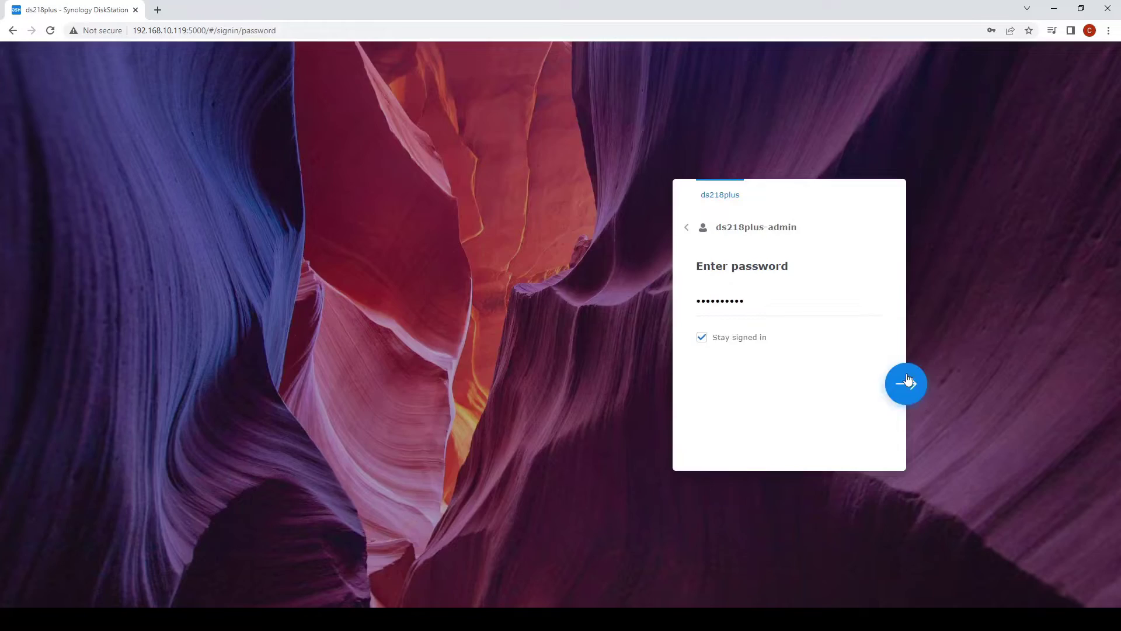
Check the NAS's total physical memory in Control Panel's Info Center
{"action": "double_click", "coordinate": [42, 178]}
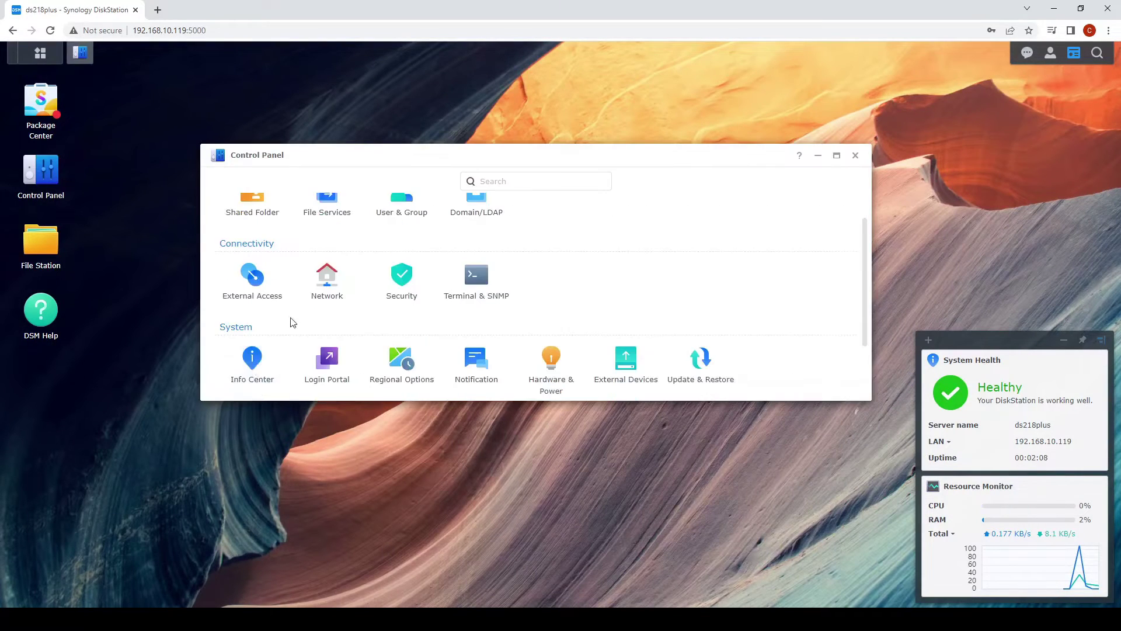
{"action": "left_click", "coordinate": [251, 374]}
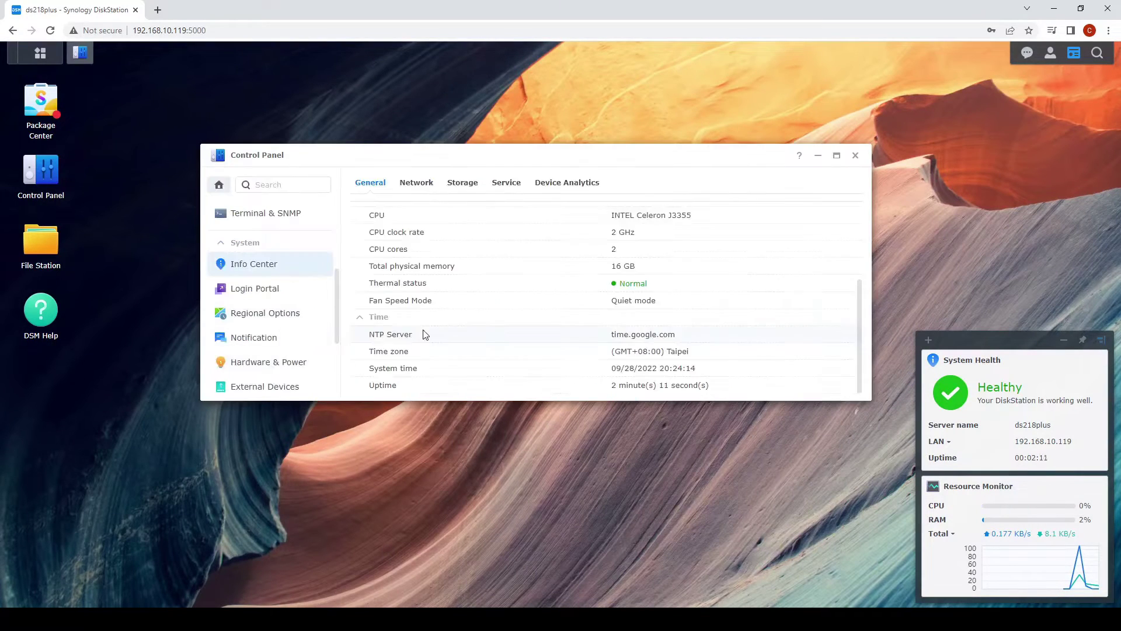
Examine the NAS's memory performance and composition in Resource Monitor, switching the displayed memory type
{"action": "left_click", "coordinate": [40, 53]}
{"action": "left_click", "coordinate": [627, 142]}
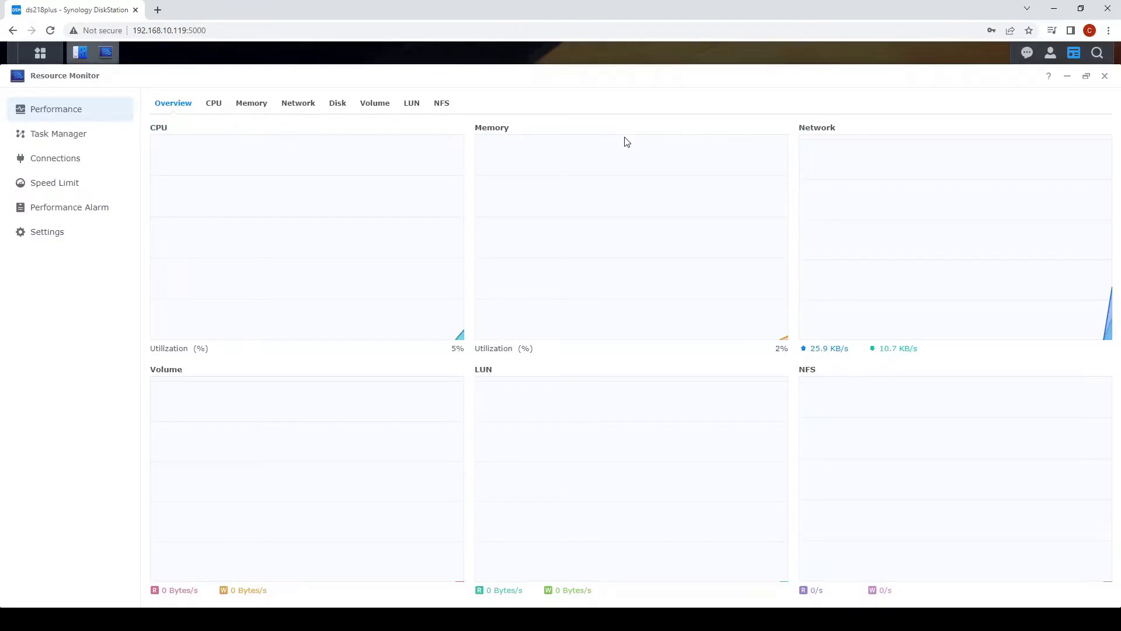
{"action": "left_click", "coordinate": [251, 105]}
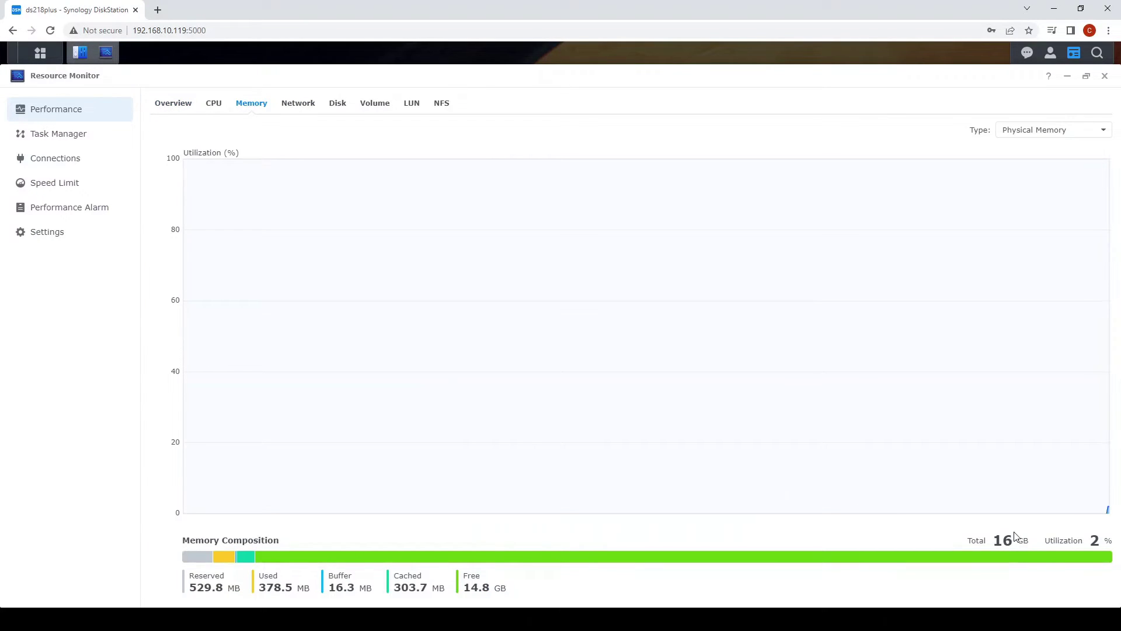
{"action": "left_click", "coordinate": [1081, 130]}
{"action": "left_click", "coordinate": [1017, 167]}
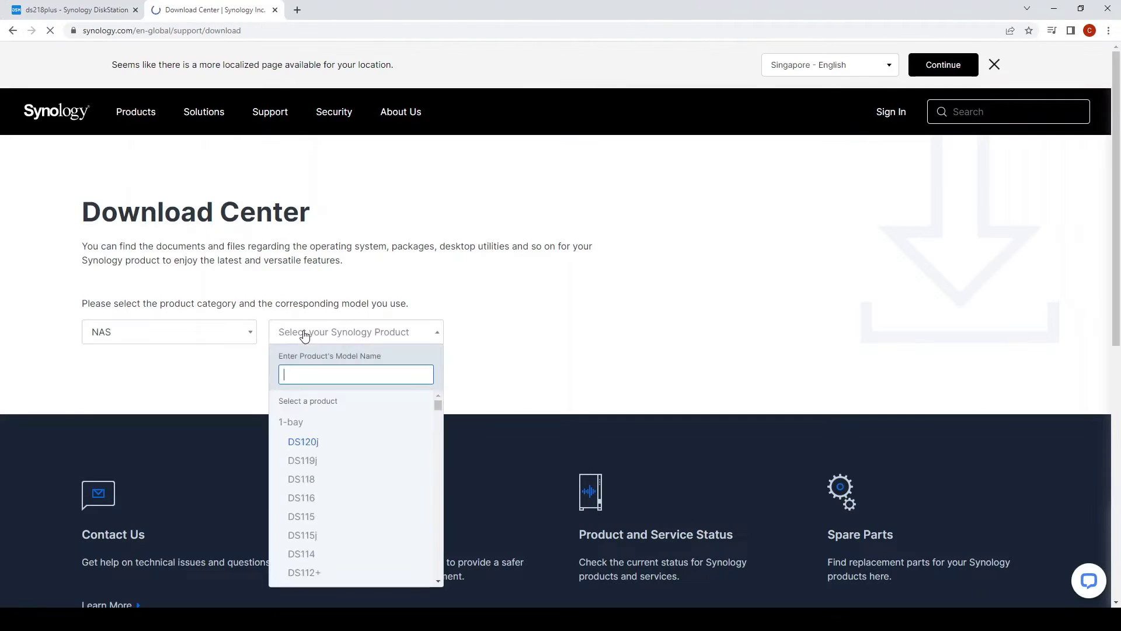
Find the DS218+ in the Synology Download Center and download the Windows version of Synology Assistant from its desktop utilities
{"action": "type", "text": "ds218"}
{"action": "left_click", "coordinate": [333, 439]}
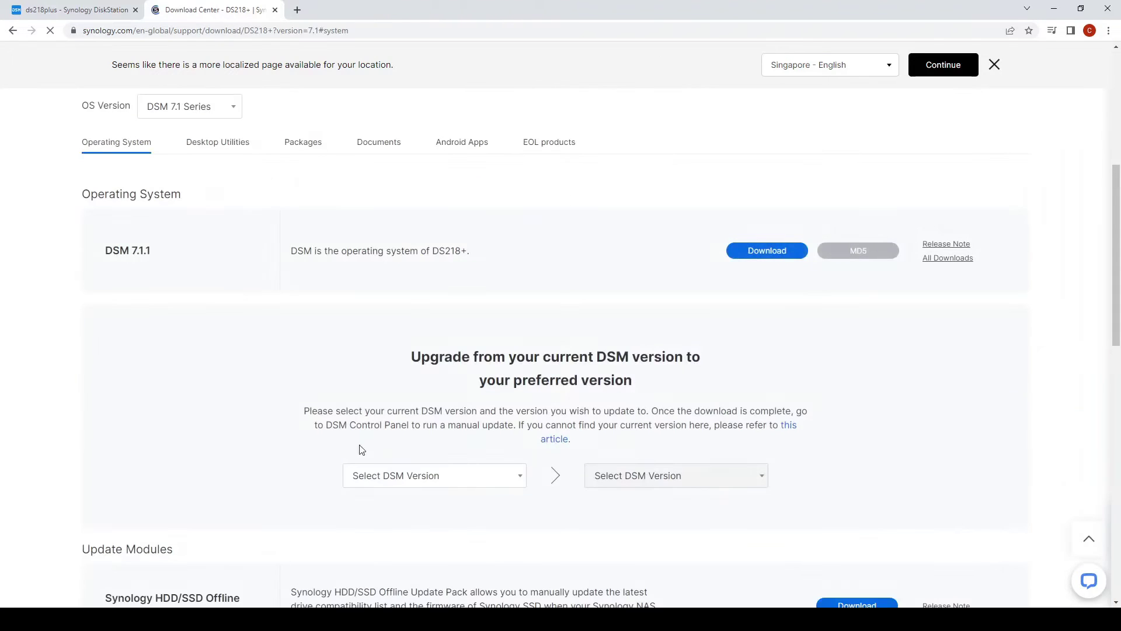
{"action": "left_click", "coordinate": [238, 145]}
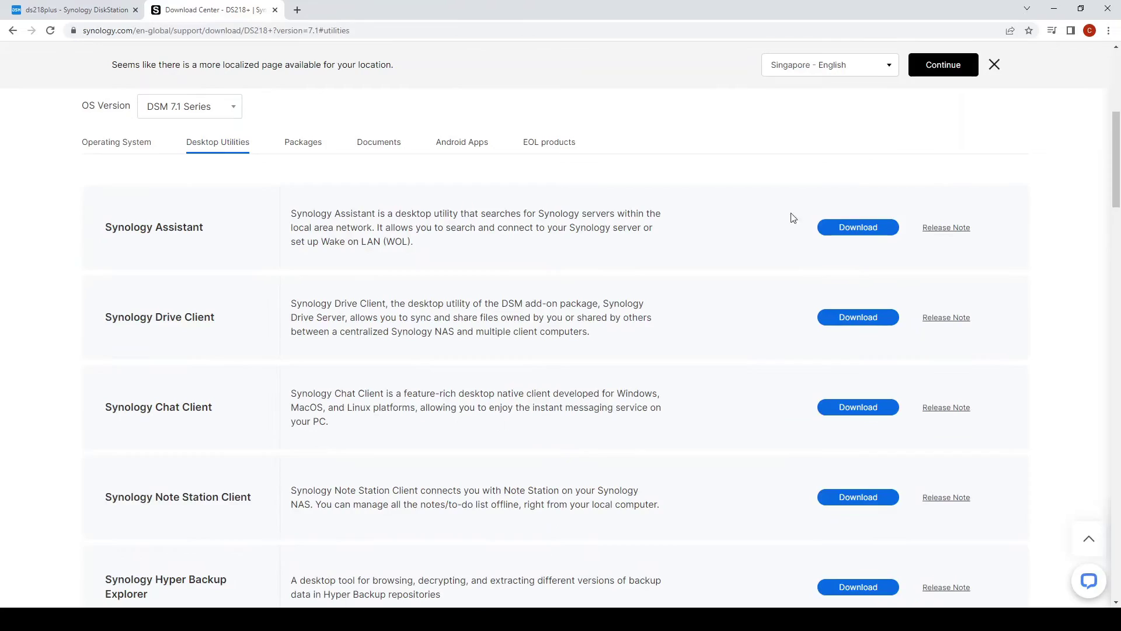
{"action": "left_click", "coordinate": [858, 227]}
{"action": "left_click", "coordinate": [759, 290]}
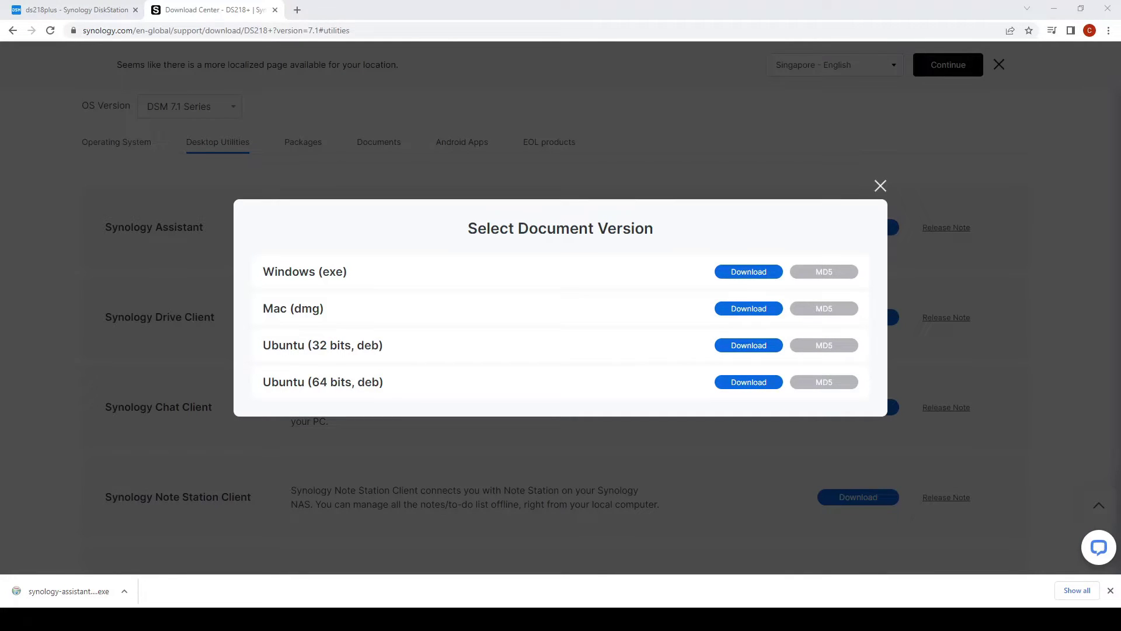
Run synology-assistant-7.0.3-50049.exe as administrator and install Synology Assistant in English, accepting the license agreement
{"action": "right_click", "coordinate": [398, 196]}
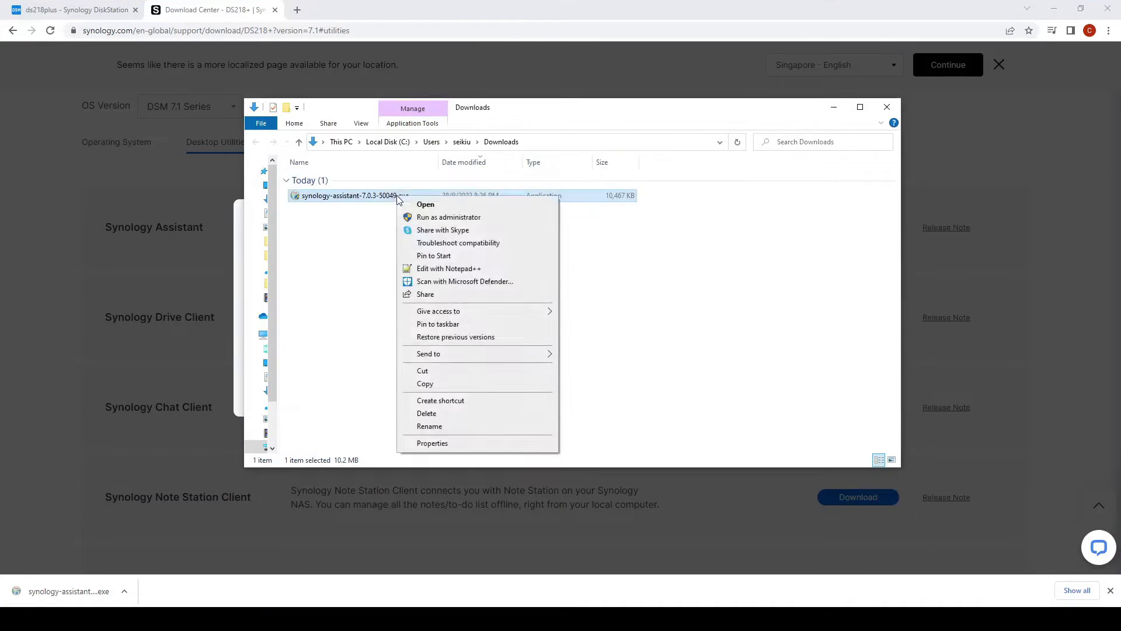
{"action": "left_click", "coordinate": [432, 219]}
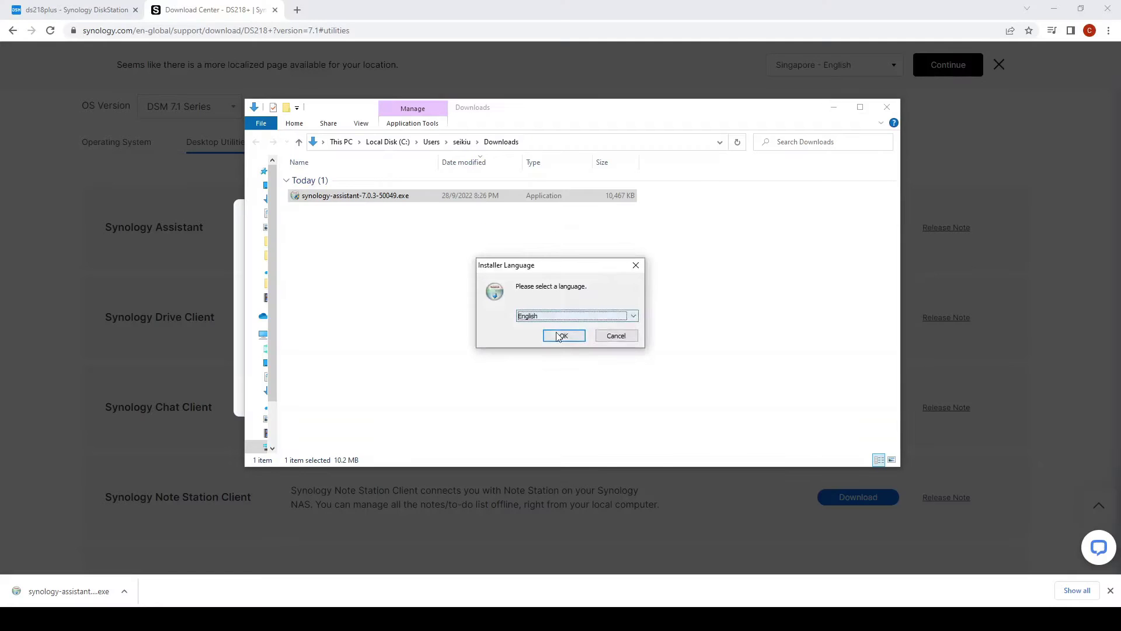
{"action": "left_click", "coordinate": [566, 333]}
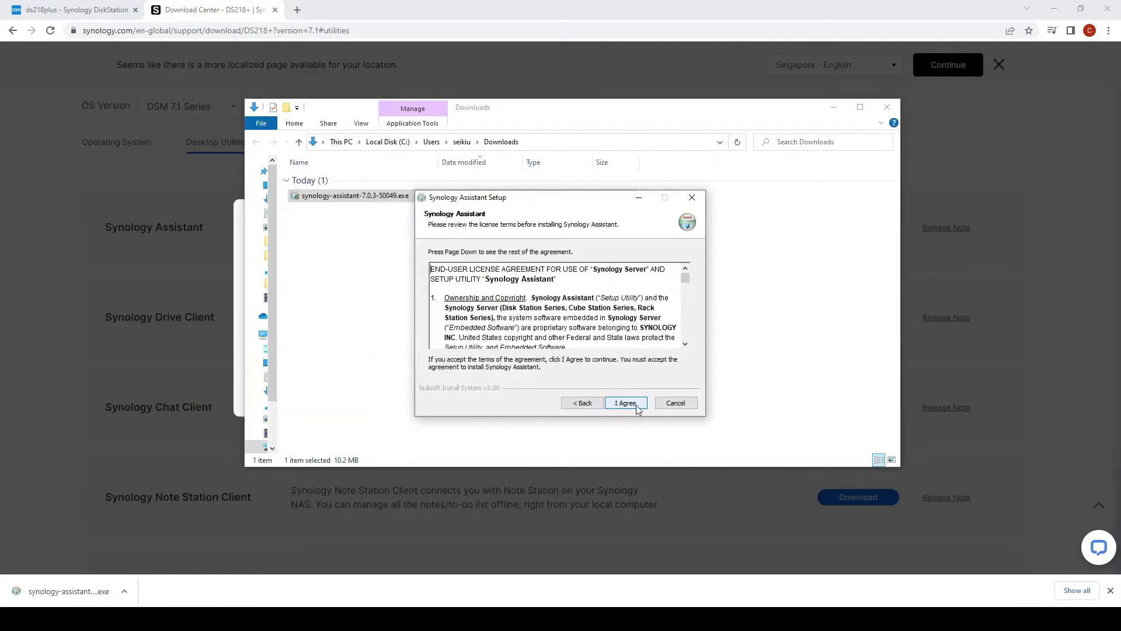
{"action": "left_click", "coordinate": [635, 404]}
{"action": "left_click", "coordinate": [607, 309]}
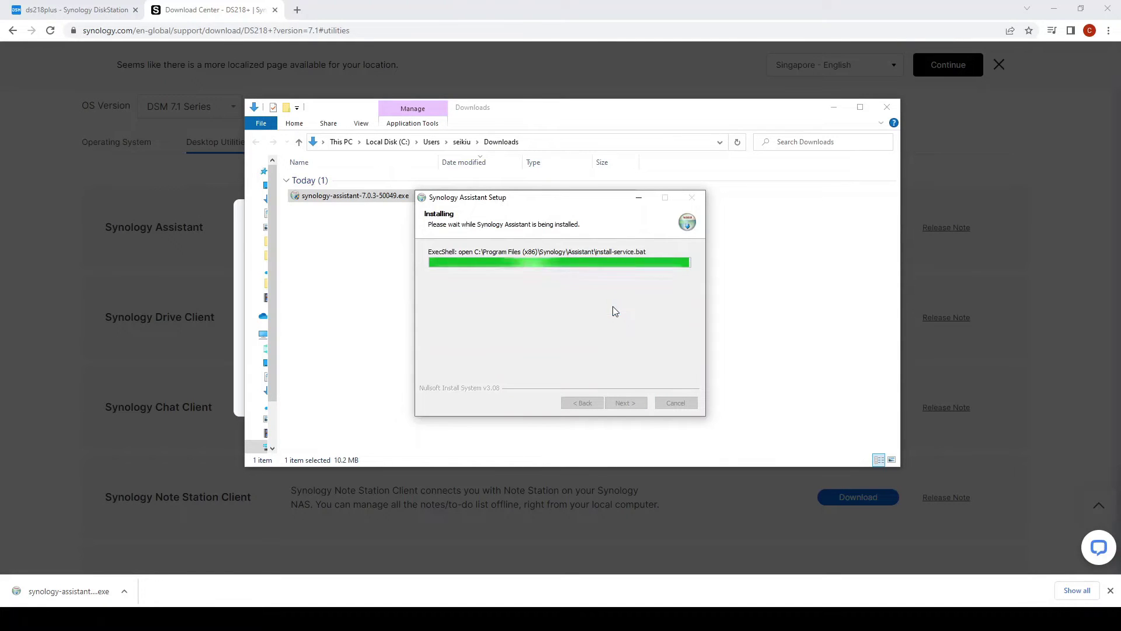
{"action": "left_click", "coordinate": [626, 403]}
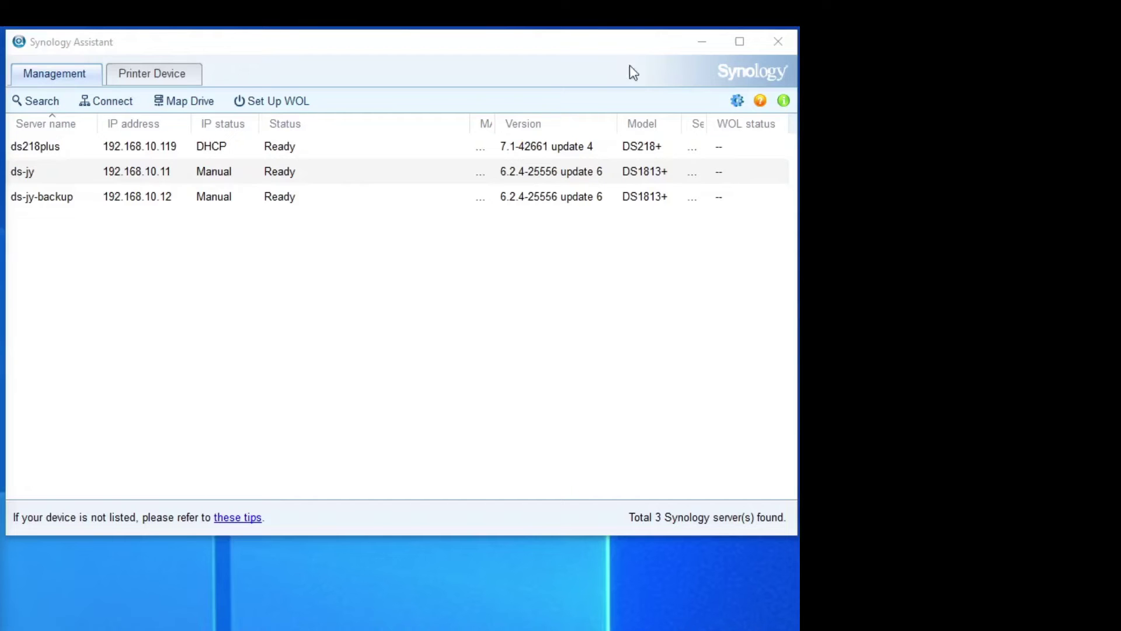
Enable the Memory Test advanced service in the Synology Assistant preferences
{"action": "left_click", "coordinate": [737, 101]}
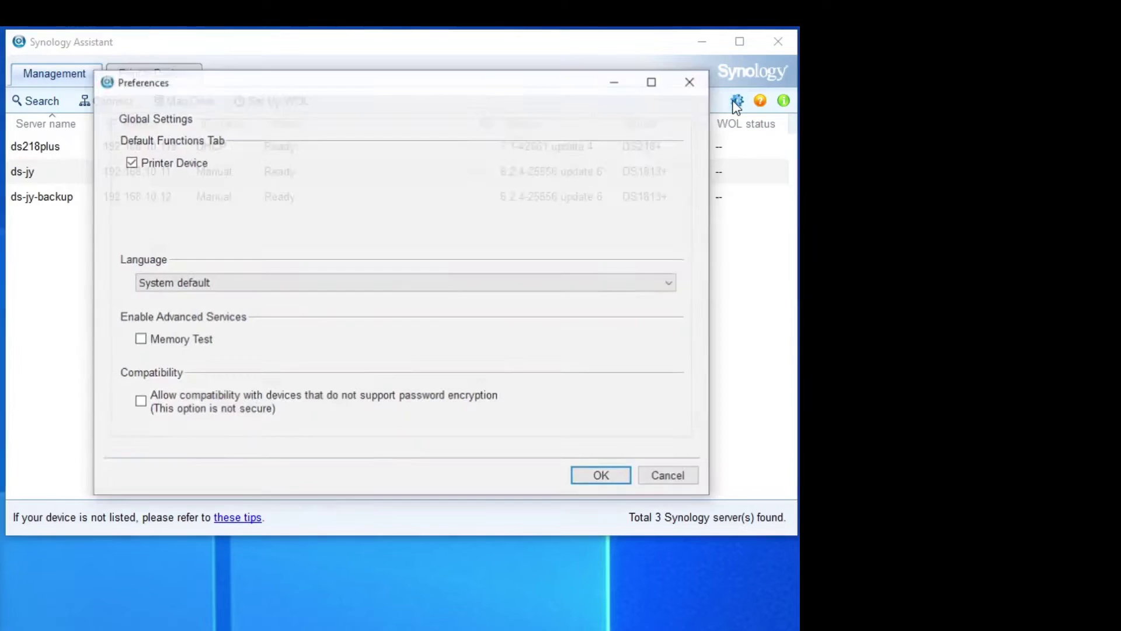
{"action": "left_click", "coordinate": [166, 338]}
{"action": "left_click", "coordinate": [596, 476]}
Open the memory test wizard for ds218plus and enter ds218plus-admin as the administrator's account
{"action": "left_click", "coordinate": [90, 153]}
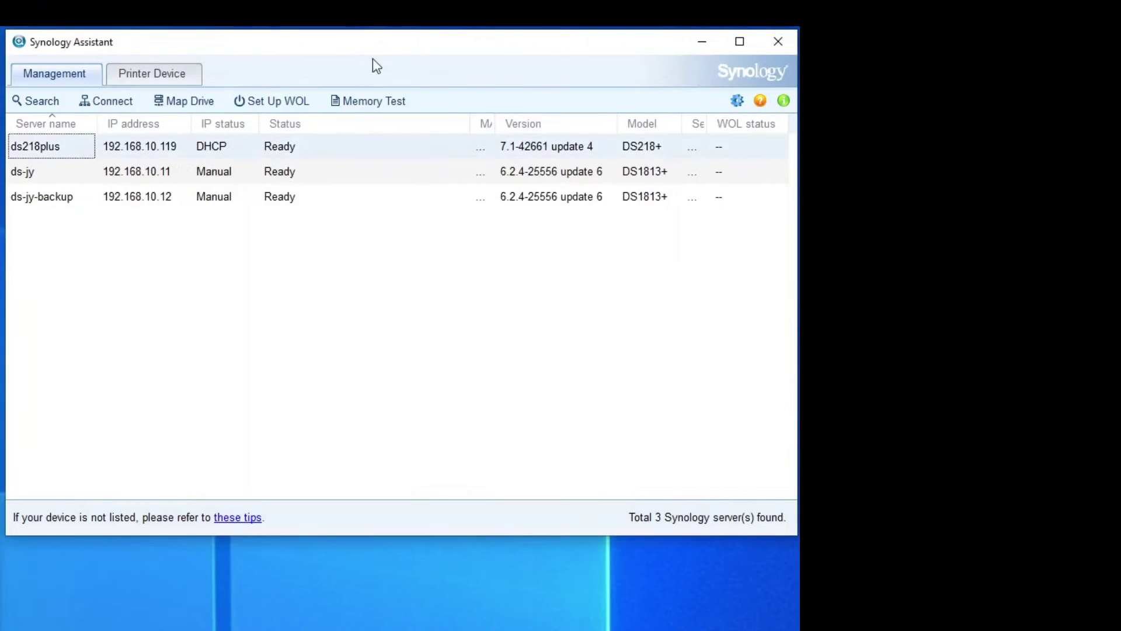
{"action": "left_click", "coordinate": [350, 102]}
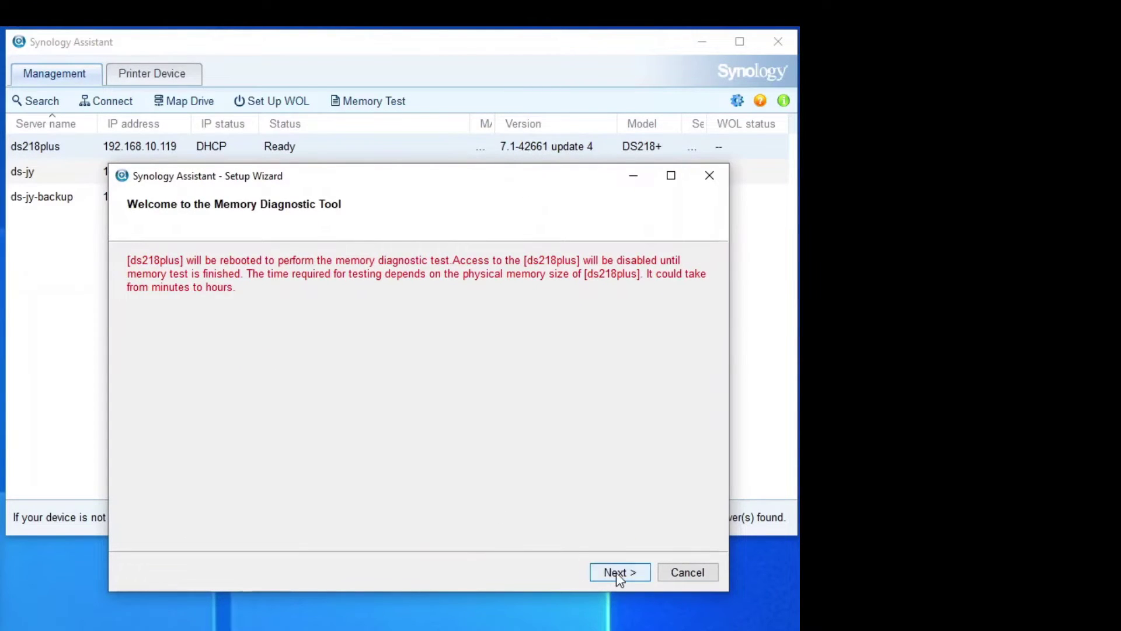
{"action": "left_click", "coordinate": [615, 572]}
{"action": "type", "text": "ds218plus-admin"}
{"action": "key", "text": "Tab"}
{"action": "type", "text": "******"}
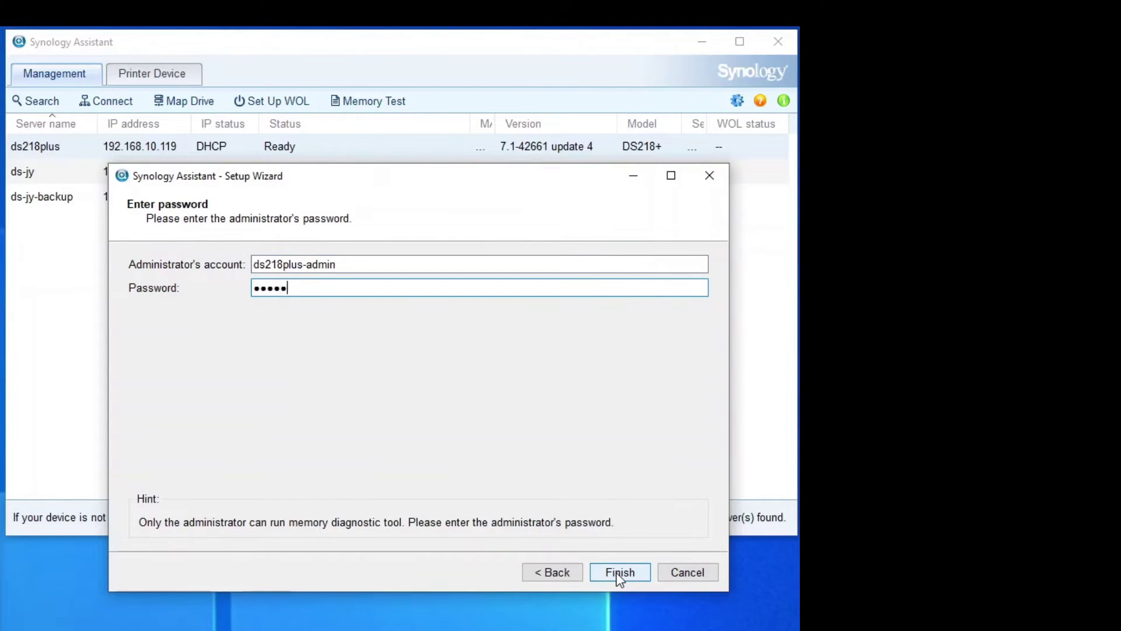
{"action": "key", "text": "BackSpace"}
{"action": "key", "text": "BackSpace"}
{"action": "key", "text": "BackSpace"}
{"action": "key", "text": "BackSpace"}
{"action": "key", "text": "BackSpace"}
{"action": "key", "text": "BackSpace"}
Enter the administrator's password, start the memory test on ds218plus and close the wizard
{"action": "type", "text": "**********"}
{"action": "left_click", "coordinate": [615, 574]}
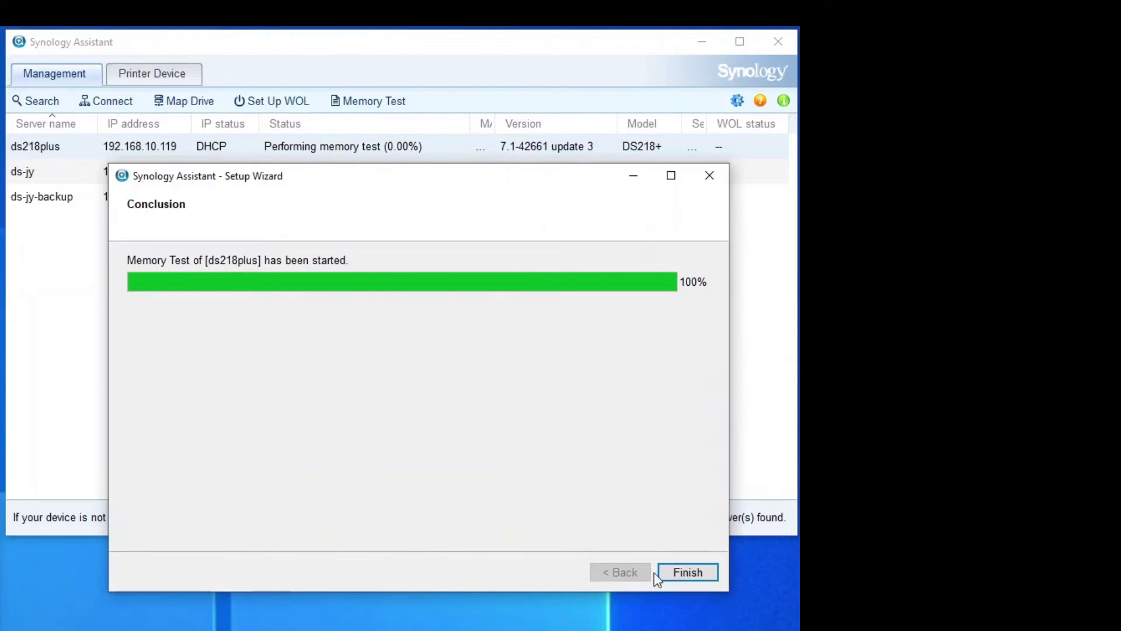
{"action": "left_click", "coordinate": [709, 572]}
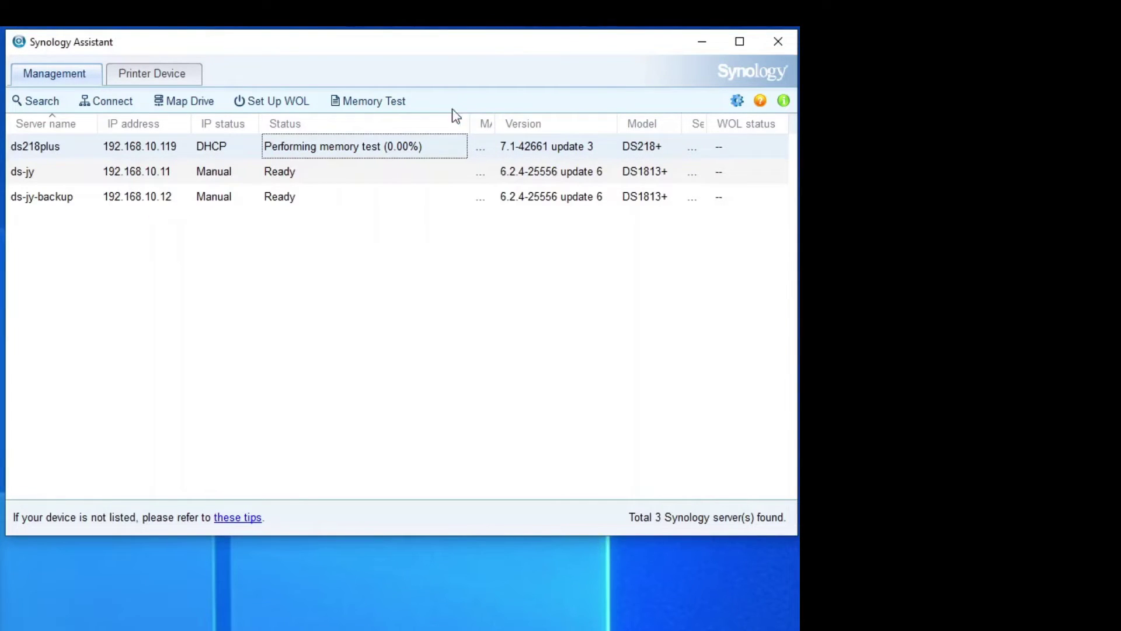